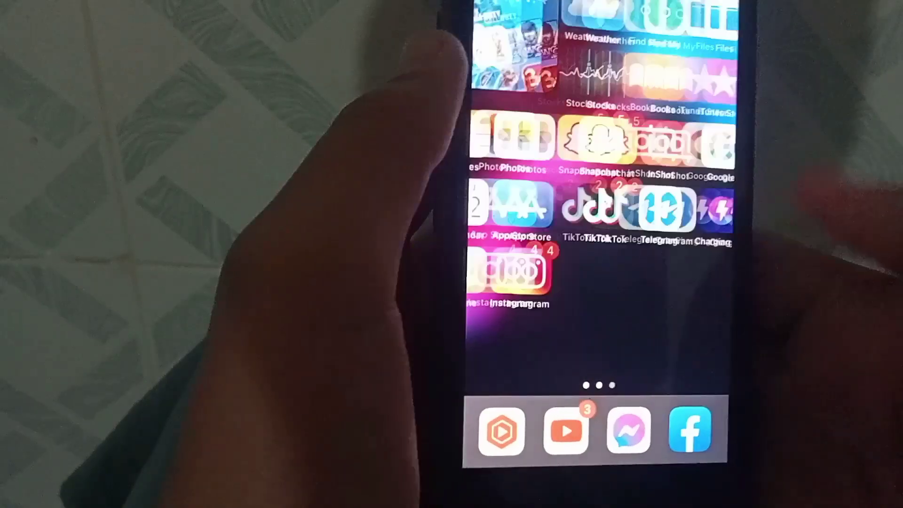
Review the connected Wi-Fi network's details from Settings > Wi-Fi
left_click(571, 241)
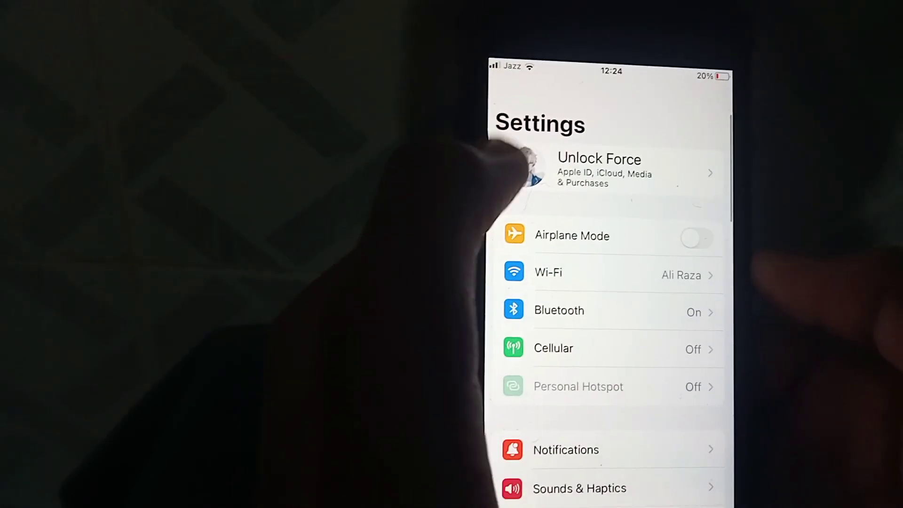
left_click(706, 267)
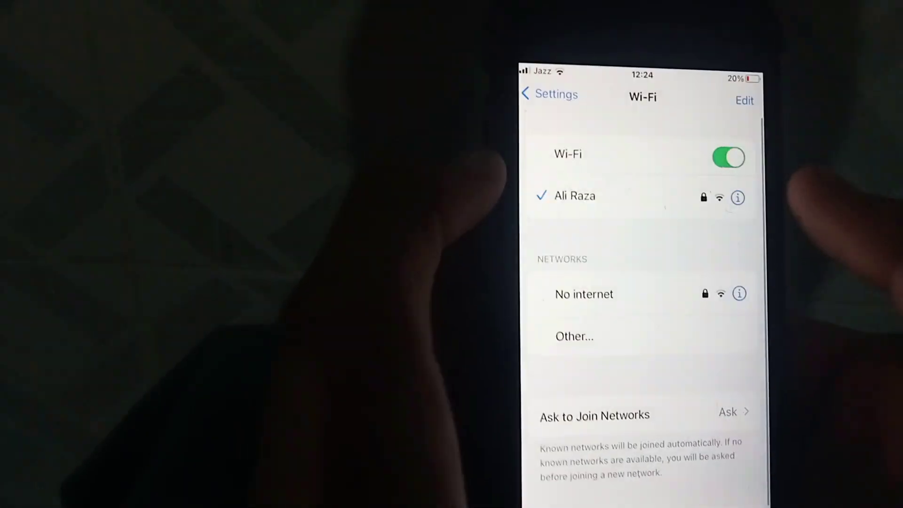
left_click(765, 220)
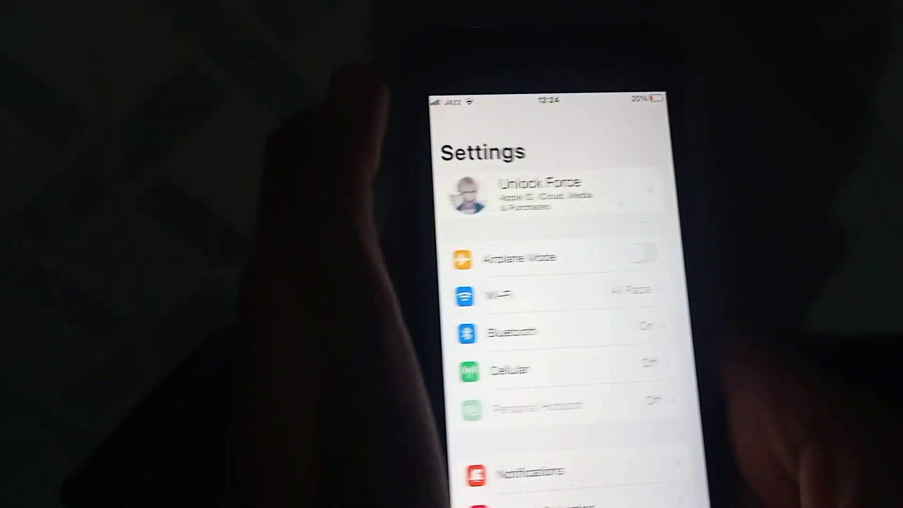
Force-close Settings and Telegram from the app switcher
key("super")
key("super")
left_click_drag(678, 424, 657, 106)
left_click_drag(664, 395, 635, 106)
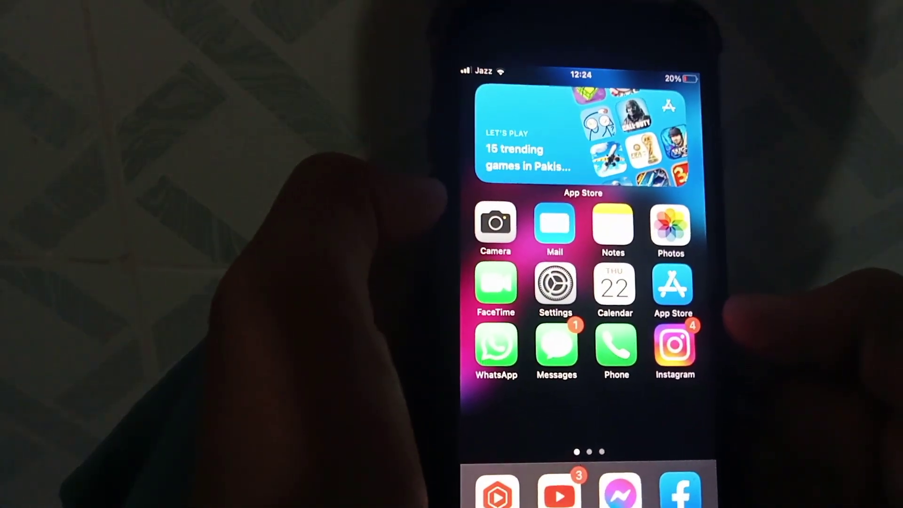
Confirm Date & Time is set automatically with the Islamabad time zone, then return home
left_click(575, 283)
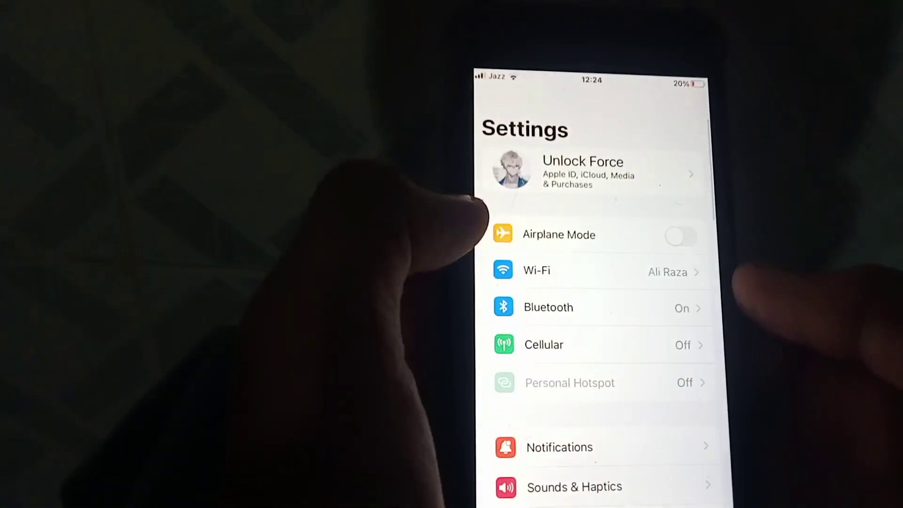
scroll(593, 318, "down", 5)
left_click(558, 256)
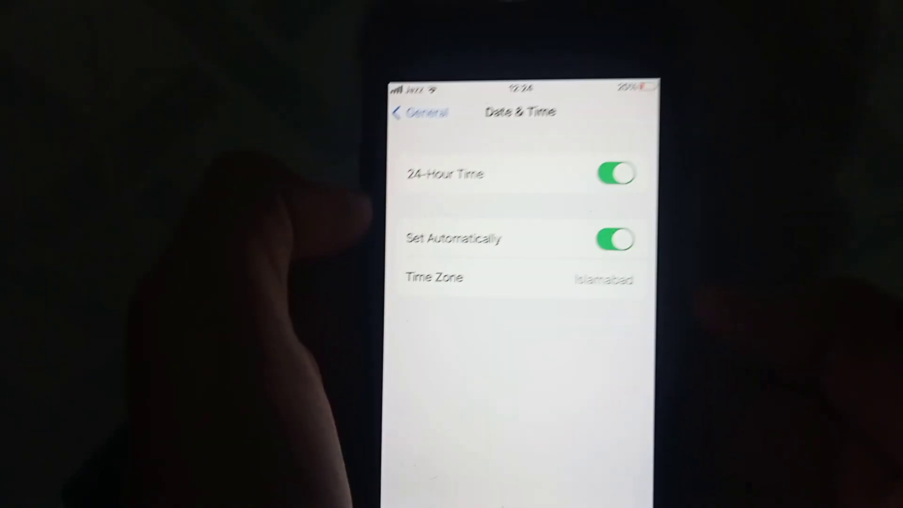
left_click(462, 125)
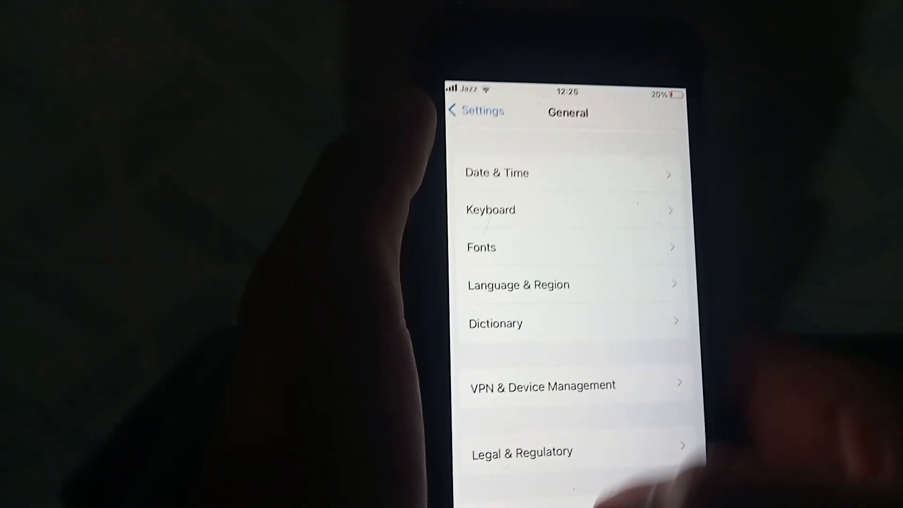
key("super")
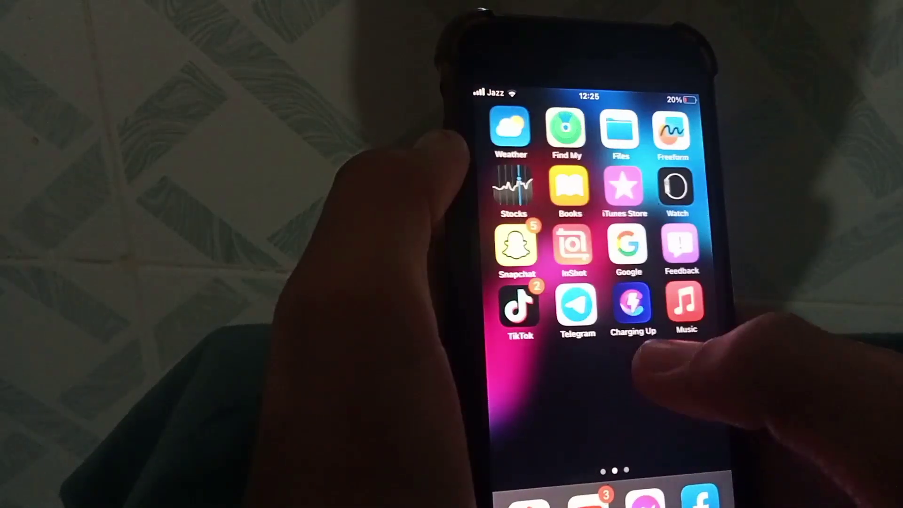
Reset the phone's network settings via General > Reset, authorised with the passcode
left_click_drag(656, 360, 812, 318)
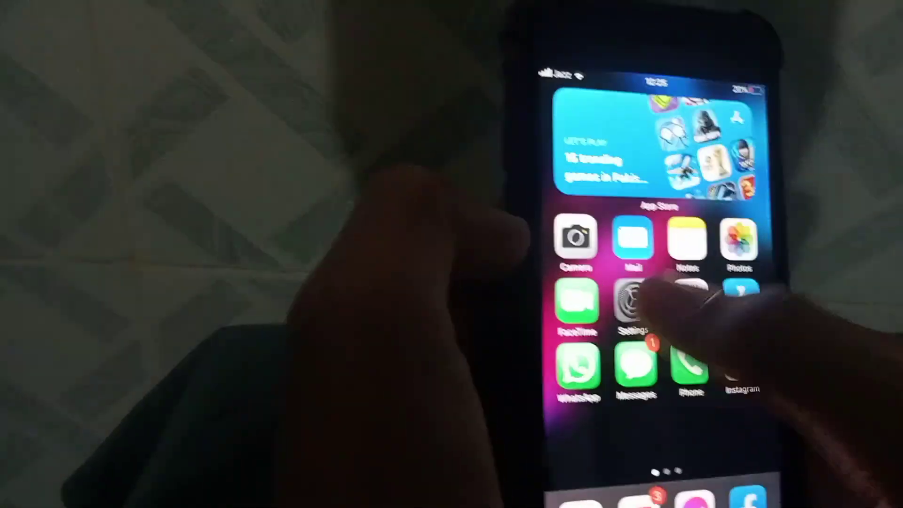
left_click(582, 295)
scroll(621, 318, "down", 5)
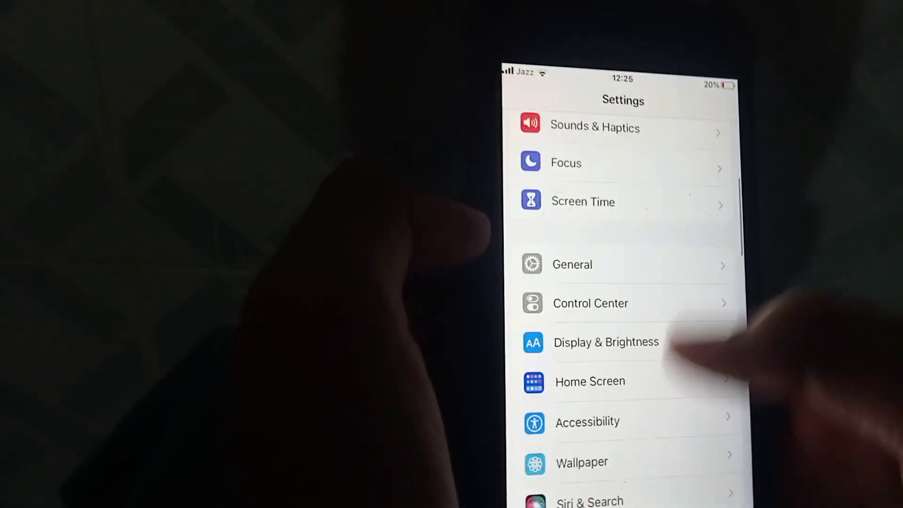
scroll(653, 360, "up", 5)
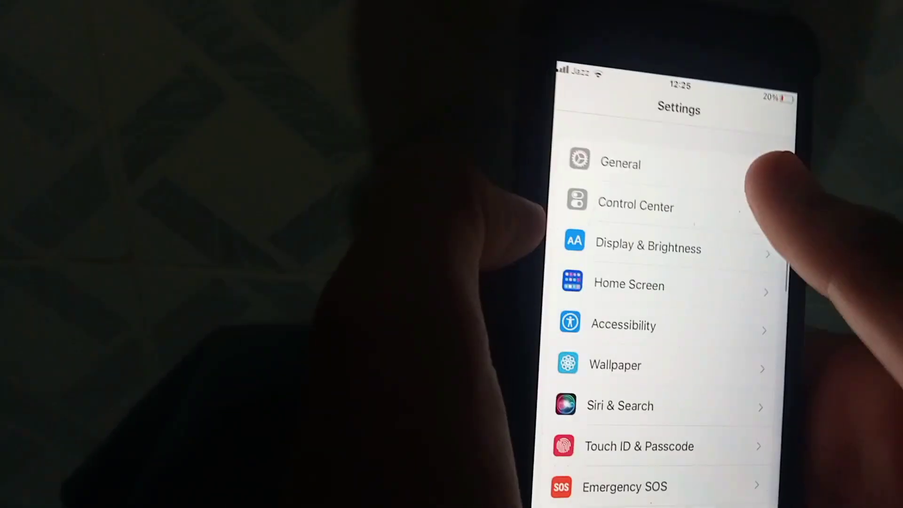
left_click(608, 162)
scroll(705, 395, "down", 10)
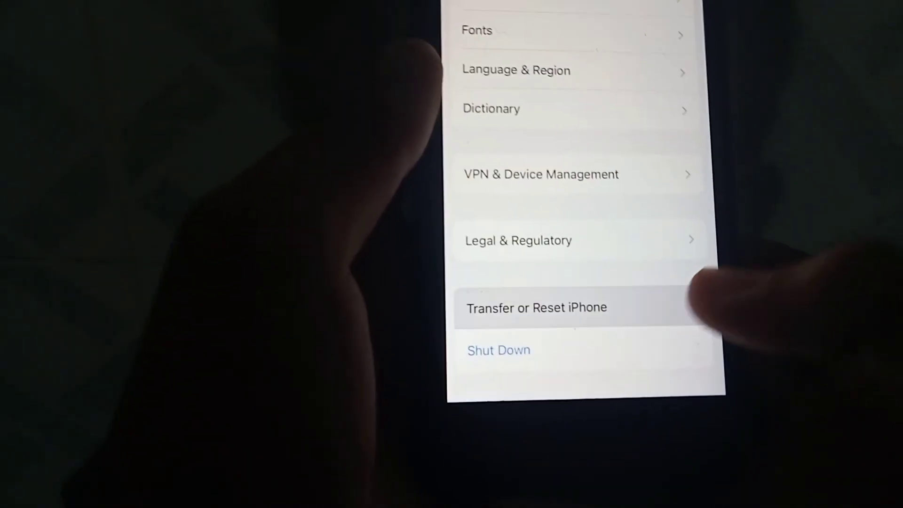
left_click(537, 353)
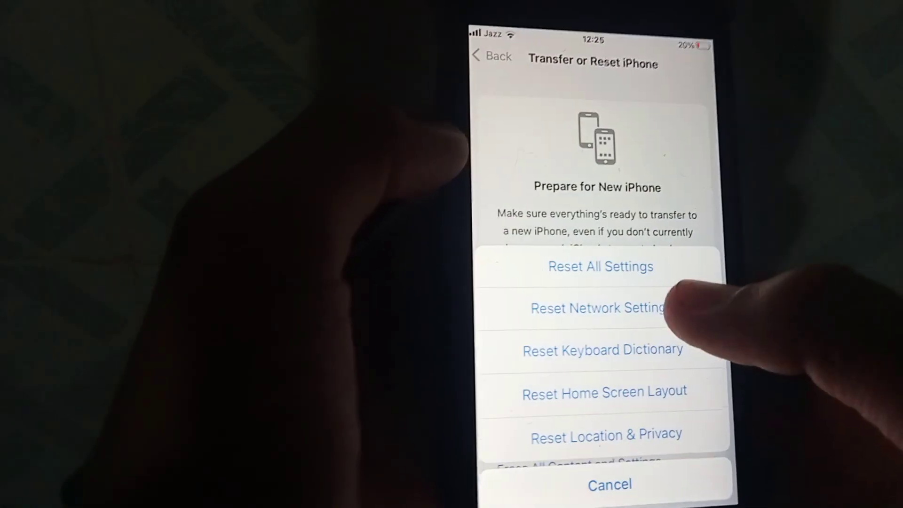
left_click(635, 295)
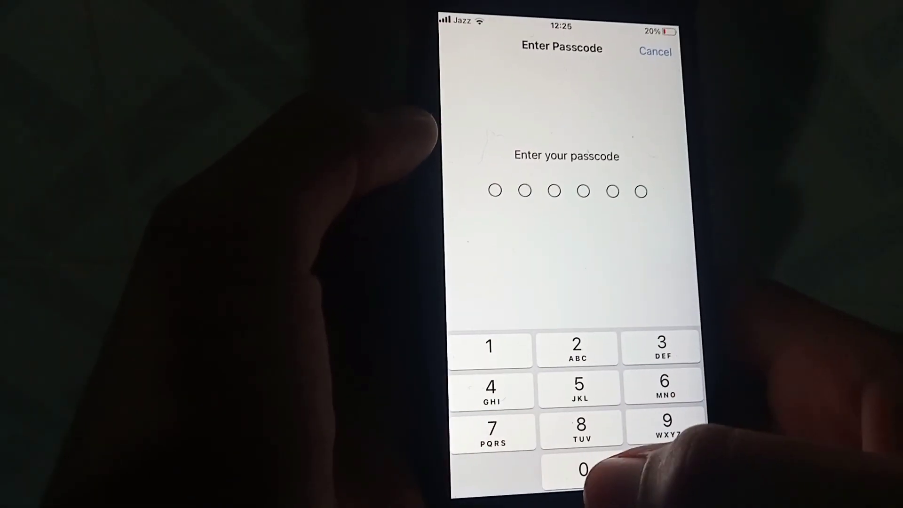
left_click(584, 470)
left_click(583, 470)
left_click(584, 470)
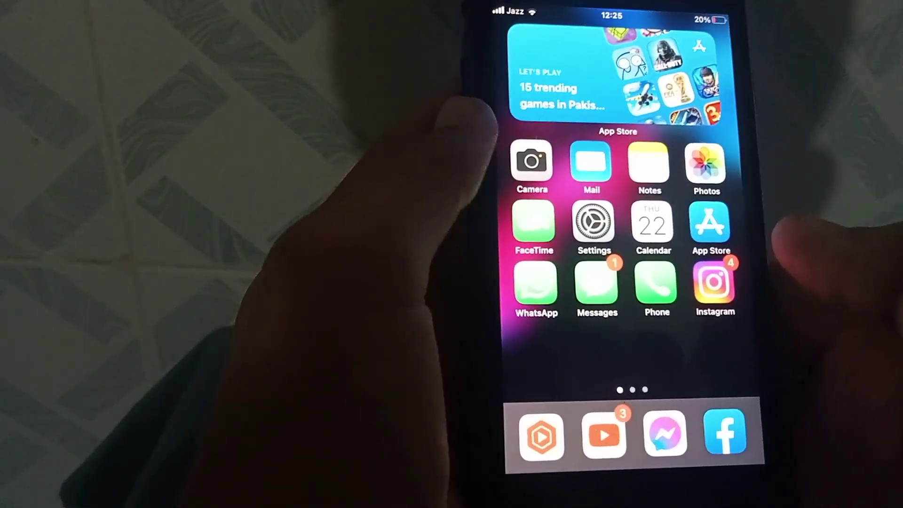
Reach the Reset All Settings confirmation in Settings > General
left_click(592, 221)
scroll(706, 402, "down", 5)
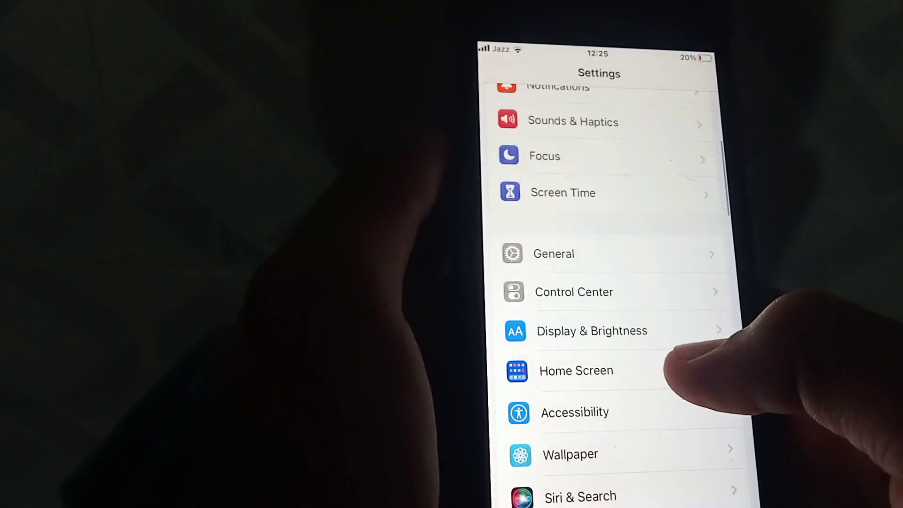
left_click(699, 255)
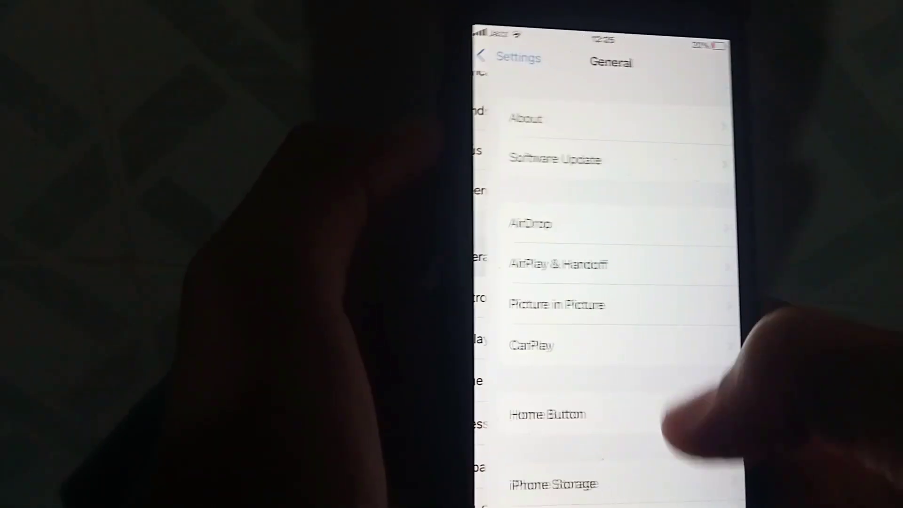
scroll(692, 388, "down", 5)
scroll(706, 297, "down", 5)
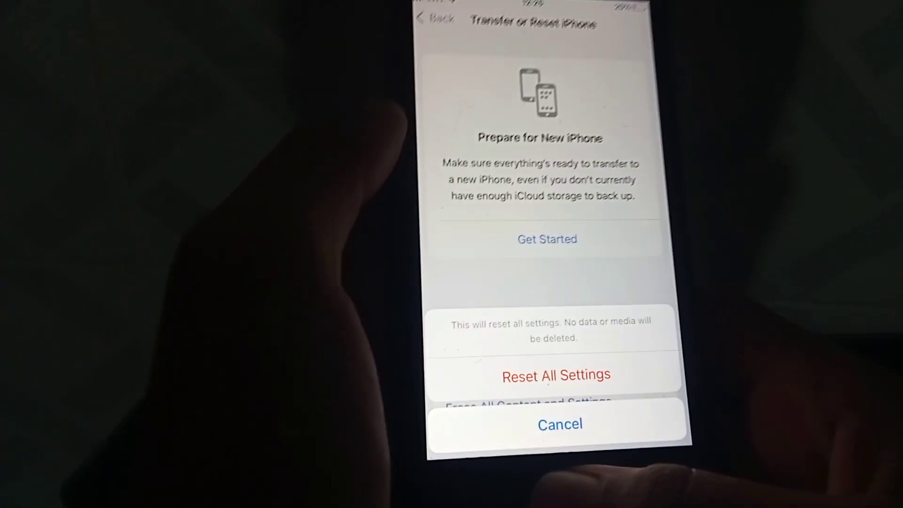
Dismiss the reset confirmation and return to the first home page
key("super")
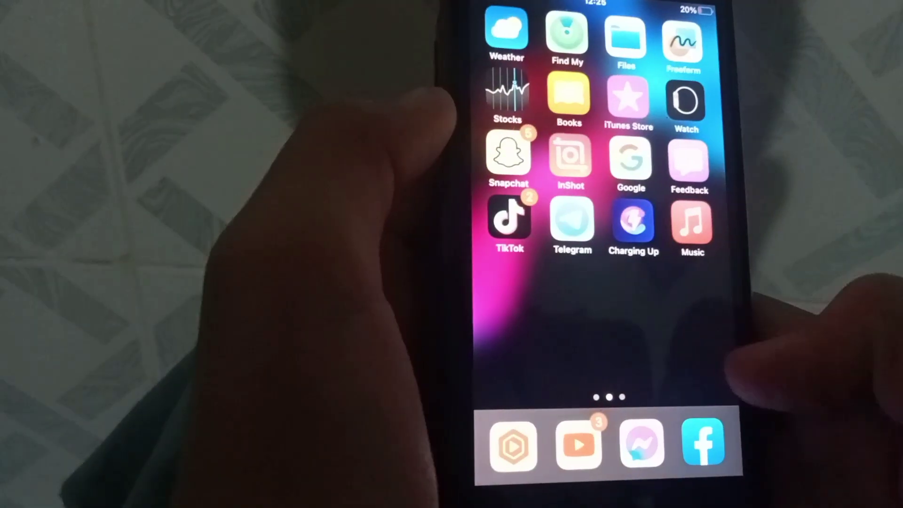
scroll(607, 212, "right", 1)
scroll(607, 211, "left", 1)
scroll(608, 212, "left", 1)
scroll(607, 212, "right", 1)
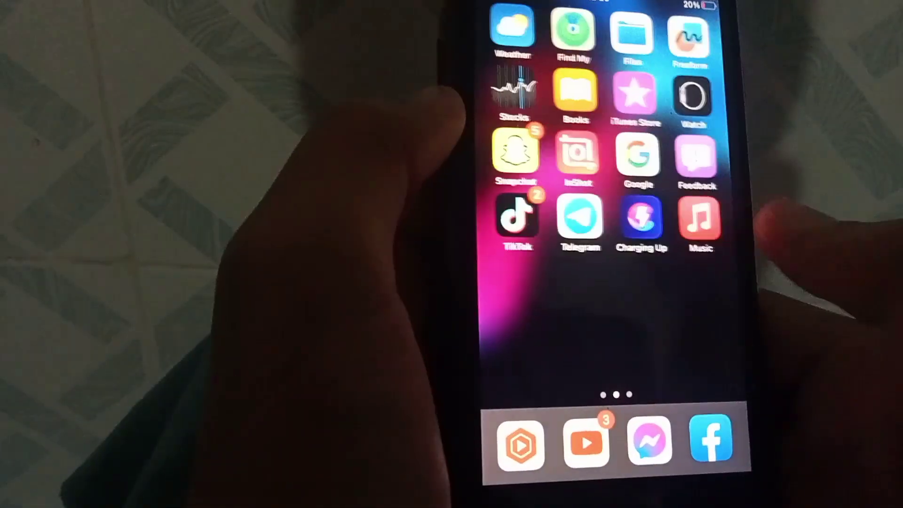
scroll(607, 212, "left", 1)
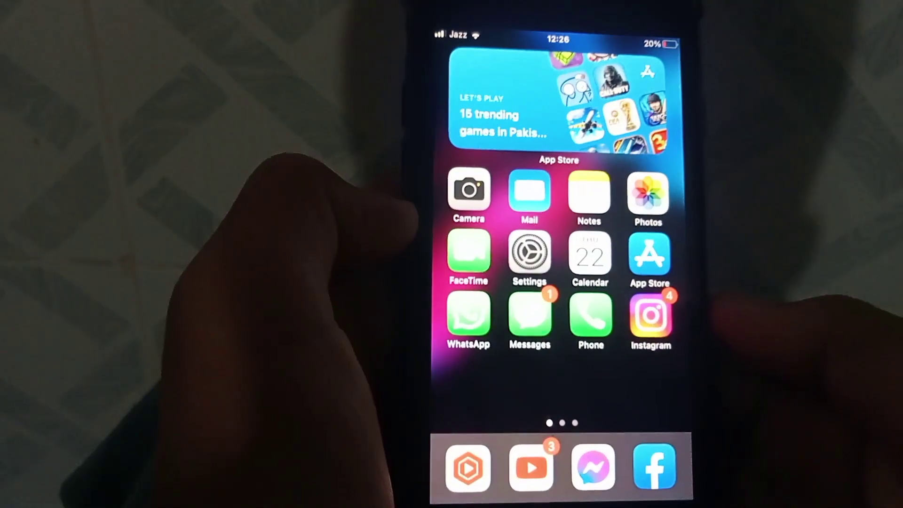